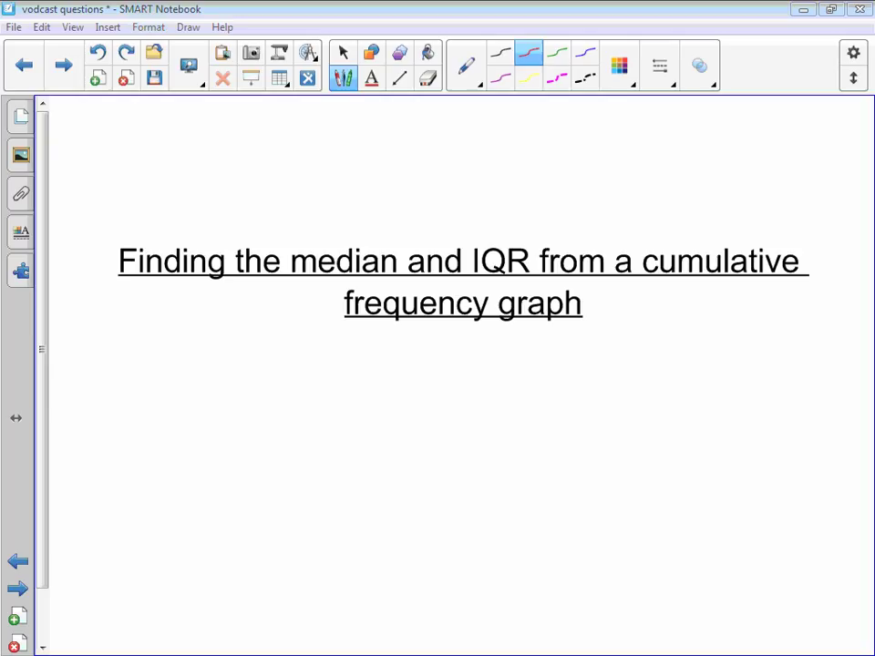
# - Handwrite "IQR = interquartile range" in red ink beneath the page title
pyautogui.moveTo(99, 375); pyautogui.dragTo(99, 417)
pyautogui.moveTo(125, 381)
pyautogui.mouseDown()
pyautogui.moveTo(116, 410)
pyautogui.moveTo(126, 381)
pyautogui.moveTo(149, 418)
pyautogui.mouseUp()
pyautogui.moveTo(161, 382)
pyautogui.mouseDown()
pyautogui.moveTo(160, 416)
pyautogui.moveTo(163, 401)
pyautogui.mouseUp()
pyautogui.moveTo(168, 401)
pyautogui.mouseDown()
pyautogui.moveTo(182, 416)
pyautogui.moveTo(215, 390)
pyautogui.mouseUp()
pyautogui.moveTo(201, 406)
pyautogui.mouseDown()
pyautogui.moveTo(236, 417)
pyautogui.moveTo(258, 392)
pyautogui.moveTo(260, 416)
pyautogui.mouseUp()
pyautogui.click(235, 383)
pyautogui.moveTo(266, 381)
pyautogui.mouseDown()
pyautogui.moveTo(266, 416)
pyautogui.moveTo(274, 392)
pyautogui.mouseUp()
pyautogui.moveTo(275, 406)
pyautogui.mouseDown()
pyautogui.moveTo(286, 412)
pyautogui.moveTo(305, 392)
pyautogui.moveTo(333, 424)
pyautogui.moveTo(330, 436)
pyautogui.mouseUp()
pyautogui.moveTo(342, 394); pyautogui.dragTo(363, 415)
pyautogui.moveTo(378, 396)
pyautogui.mouseDown()
pyautogui.moveTo(366, 410)
pyautogui.moveTo(383, 415)
pyautogui.mouseUp()
pyautogui.moveTo(389, 394)
pyautogui.mouseDown()
pyautogui.moveTo(390, 414)
pyautogui.moveTo(401, 392)
pyautogui.mouseUp()
pyautogui.moveTo(410, 378)
pyautogui.mouseDown()
pyautogui.moveTo(412, 415)
pyautogui.moveTo(421, 392)
pyautogui.mouseUp()
pyautogui.moveTo(426, 397)
pyautogui.mouseDown()
pyautogui.moveTo(427, 415)
pyautogui.moveTo(451, 415)
pyautogui.mouseUp()
pyautogui.moveTo(478, 394)
pyautogui.mouseDown()
pyautogui.moveTo(481, 415)
pyautogui.moveTo(490, 392)
pyautogui.mouseUp()
pyautogui.moveTo(500, 392)
pyautogui.mouseDown()
pyautogui.moveTo(502, 412)
pyautogui.moveTo(523, 414)
pyautogui.mouseUp()
pyautogui.moveTo(523, 402)
pyautogui.mouseDown()
pyautogui.moveTo(551, 436)
pyautogui.moveTo(585, 408)
pyautogui.mouseUp()
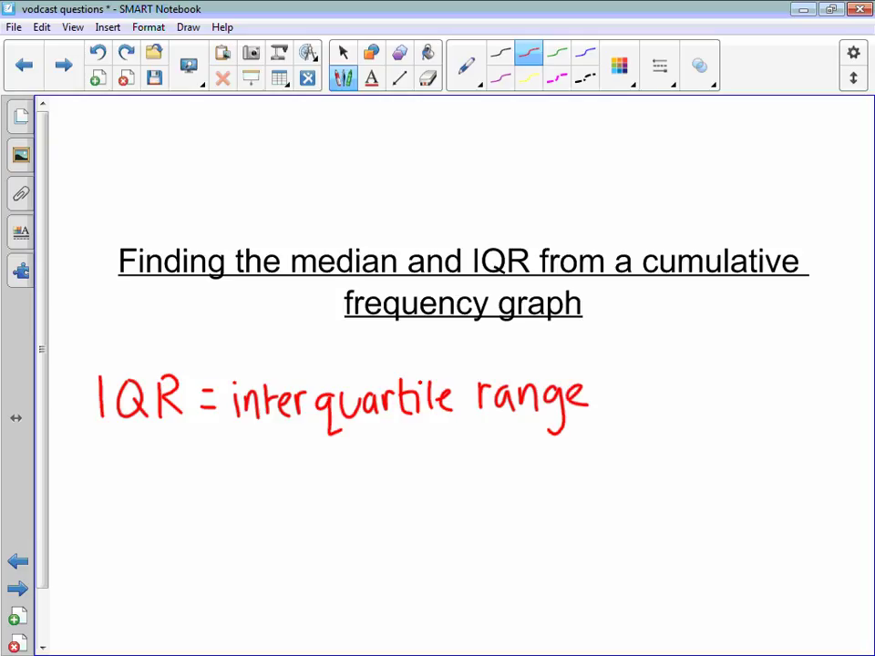
# - Handwrite "upper quartile" in red below the IQR definition
pyautogui.moveTo(102, 471)
pyautogui.mouseDown()
pyautogui.moveTo(124, 496)
pyautogui.moveTo(144, 488)
pyautogui.moveTo(152, 506)
pyautogui.moveTo(181, 474)
pyautogui.moveTo(192, 493)
pyautogui.mouseUp()
pyautogui.moveTo(194, 492)
pyautogui.mouseDown()
pyautogui.moveTo(202, 476)
pyautogui.moveTo(225, 477)
pyautogui.moveTo(228, 509)
pyautogui.moveTo(270, 488)
pyautogui.mouseUp()
pyautogui.moveTo(277, 471); pyautogui.dragTo(280, 492)
pyautogui.moveTo(297, 474)
pyautogui.mouseDown()
pyautogui.moveTo(300, 492)
pyautogui.moveTo(315, 476)
pyautogui.moveTo(326, 491)
pyautogui.mouseUp()
pyautogui.moveTo(315, 476)
pyautogui.mouseDown()
pyautogui.moveTo(335, 474)
pyautogui.moveTo(340, 488)
pyautogui.mouseUp()
pyautogui.moveTo(348, 460)
pyautogui.mouseDown()
pyautogui.moveTo(348, 489)
pyautogui.moveTo(374, 480)
pyautogui.mouseUp()
# - Handwrite "lower quartile" in red below "upper quartile"
pyautogui.moveTo(105, 533)
pyautogui.mouseDown()
pyautogui.moveTo(104, 565)
pyautogui.moveTo(119, 547)
pyautogui.moveTo(161, 540)
pyautogui.mouseUp()
pyautogui.moveTo(173, 544); pyautogui.dragTo(173, 558)
pyautogui.moveTo(180, 538)
pyautogui.mouseDown()
pyautogui.moveTo(215, 549)
pyautogui.moveTo(223, 569)
pyautogui.moveTo(256, 539)
pyautogui.mouseUp()
pyautogui.moveTo(259, 540)
pyautogui.mouseDown()
pyautogui.moveTo(270, 537)
pyautogui.moveTo(274, 556)
pyautogui.moveTo(290, 540)
pyautogui.mouseUp()
pyautogui.moveTo(298, 526)
pyautogui.mouseDown()
pyautogui.moveTo(301, 558)
pyautogui.moveTo(308, 538)
pyautogui.mouseUp()
pyautogui.moveTo(313, 541); pyautogui.dragTo(313, 558)
pyautogui.moveTo(326, 519)
pyautogui.mouseDown()
pyautogui.moveTo(328, 558)
pyautogui.moveTo(352, 552)
pyautogui.mouseUp()
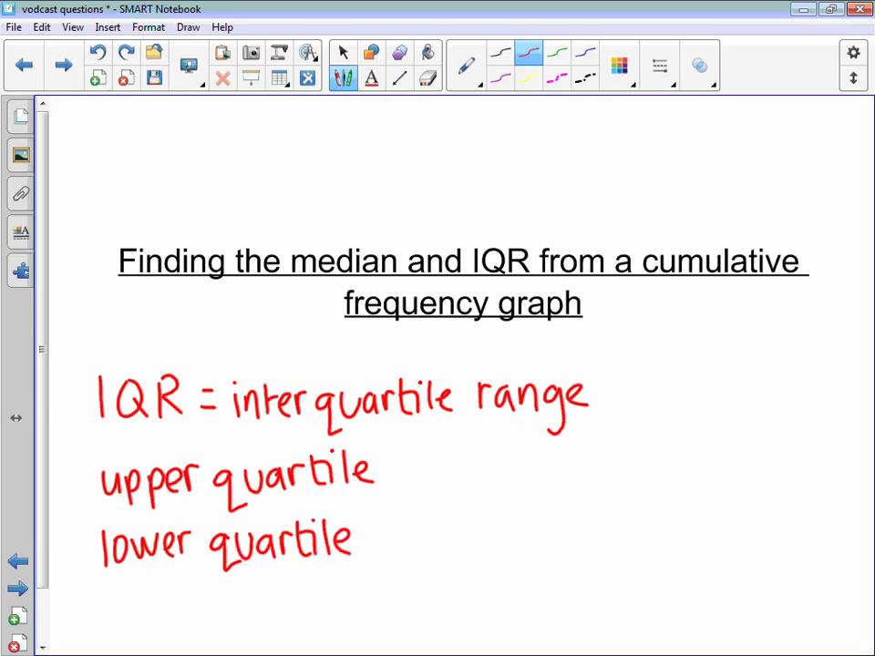
# - Go to the cumulative frequency graph page and circle 15 on the vertical axis with the black pen
pyautogui.click(18, 588)
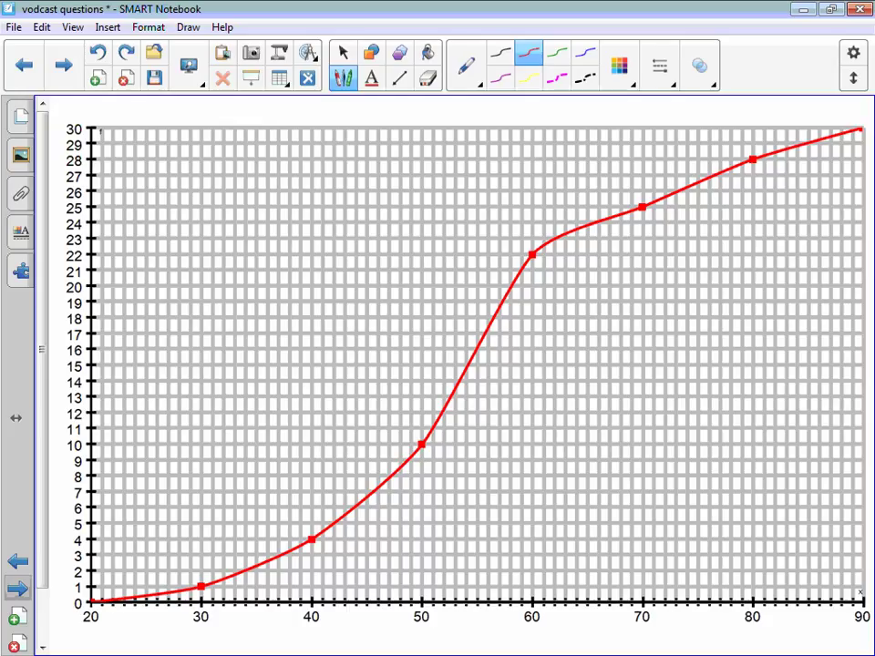
pyautogui.click(342, 52)
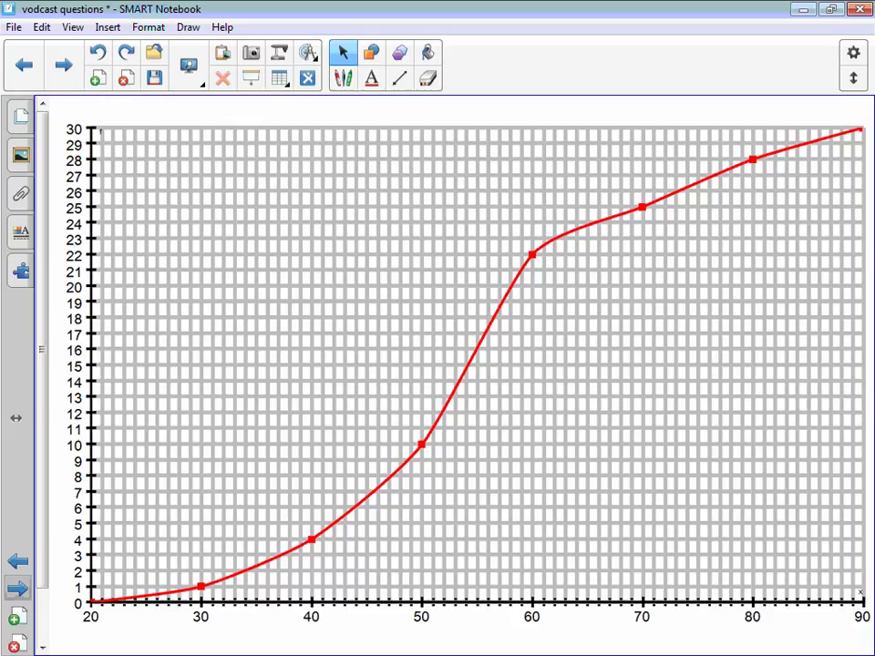
pyautogui.click(343, 78)
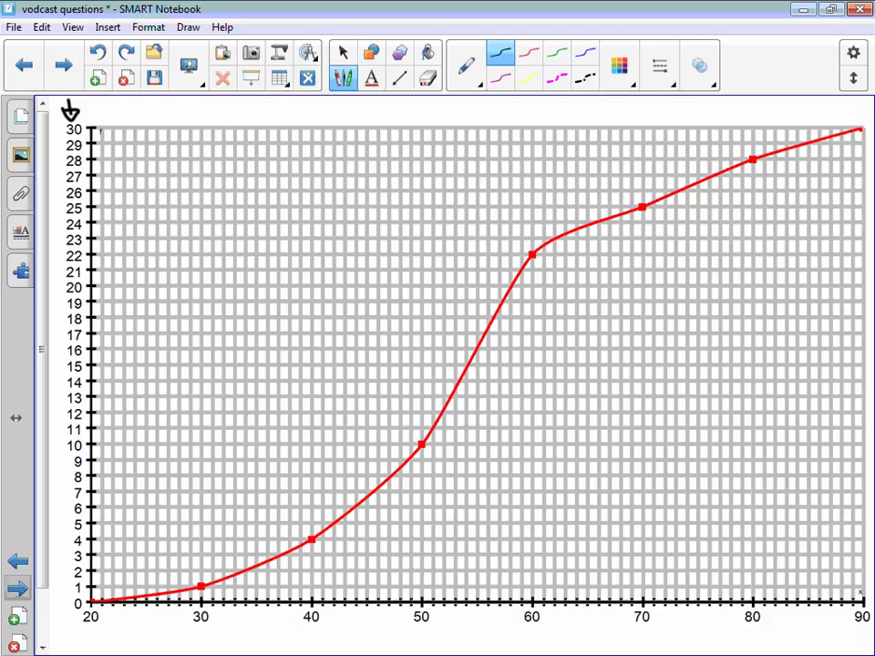
pyautogui.moveTo(79, 118)
pyautogui.mouseDown()
pyautogui.moveTo(67, 140)
pyautogui.moveTo(88, 122)
pyautogui.mouseUp()
pyautogui.click(97, 52)
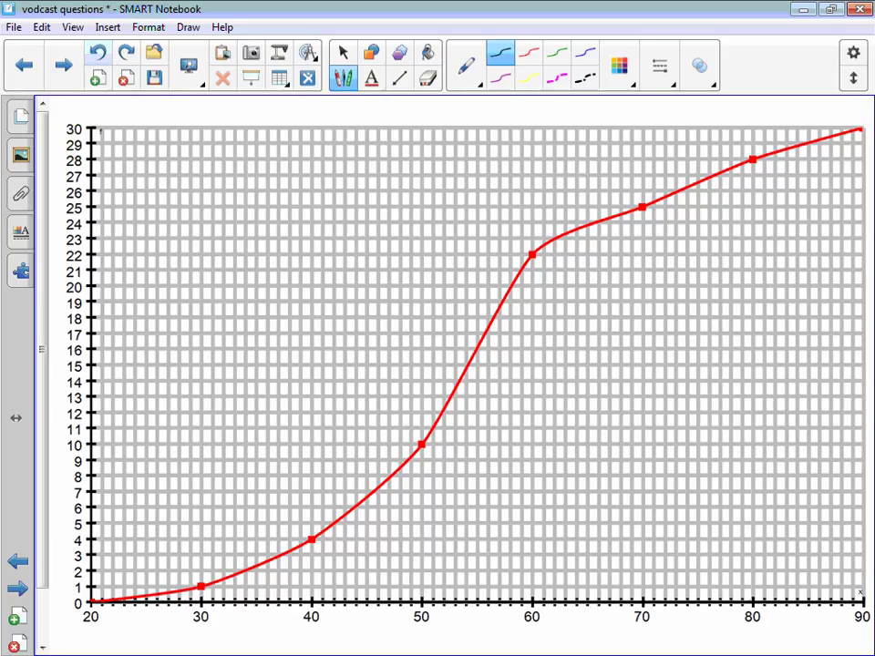
pyautogui.moveTo(86, 359)
pyautogui.mouseDown()
pyautogui.moveTo(63, 364)
pyautogui.moveTo(86, 361)
pyautogui.mouseUp()
# - Draw straight black lines from 15 on the vertical axis across to the curve and down to the horizontal axis
pyautogui.click(342, 52)
pyautogui.click(400, 79)
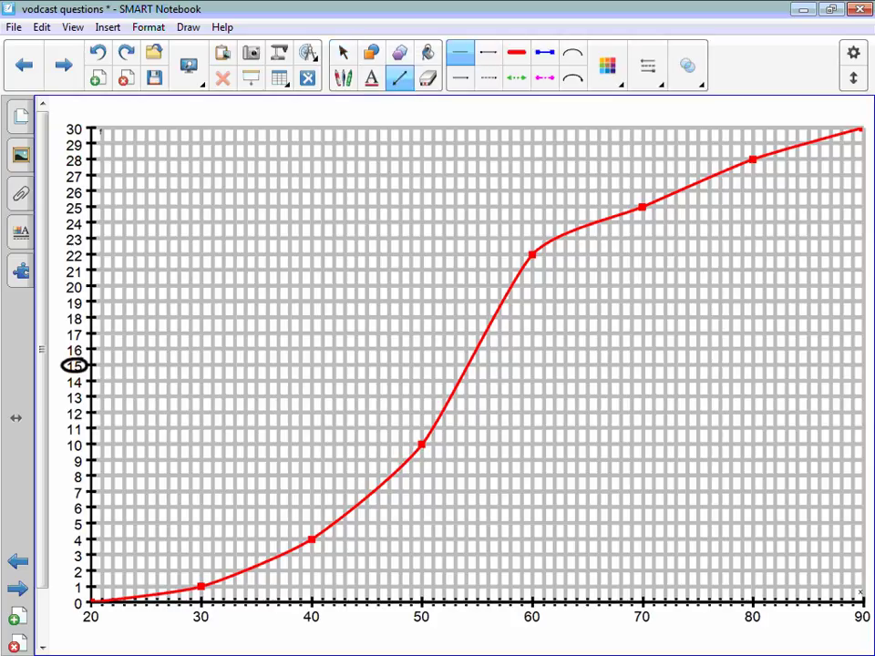
pyautogui.moveTo(88, 364)
pyautogui.mouseDown()
pyautogui.moveTo(468, 363)
pyautogui.moveTo(468, 601)
pyautogui.mouseUp()
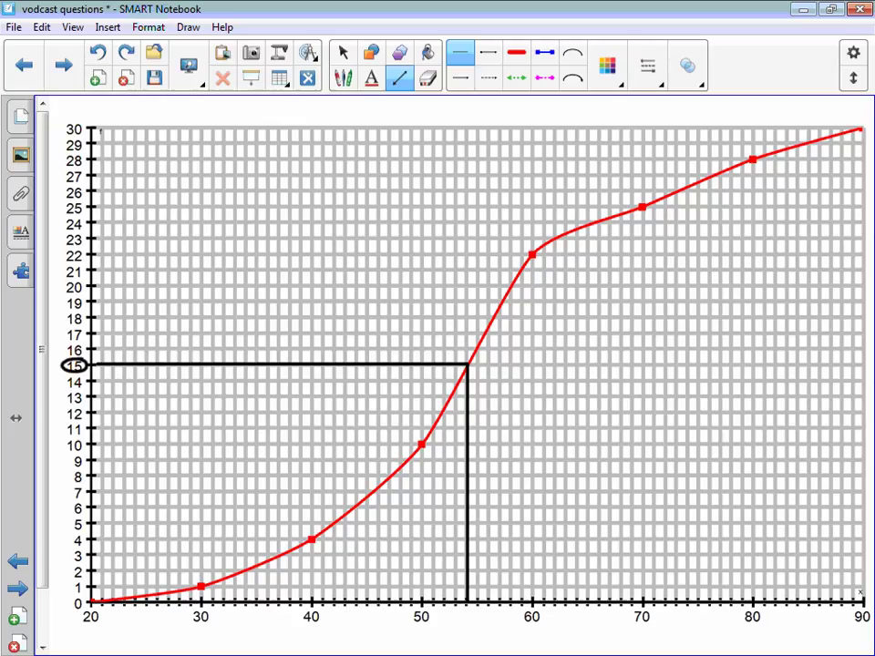
# - Handwrite "54" and "median" in red below the horizontal axis where the vertical line meets it
pyautogui.click(342, 77)
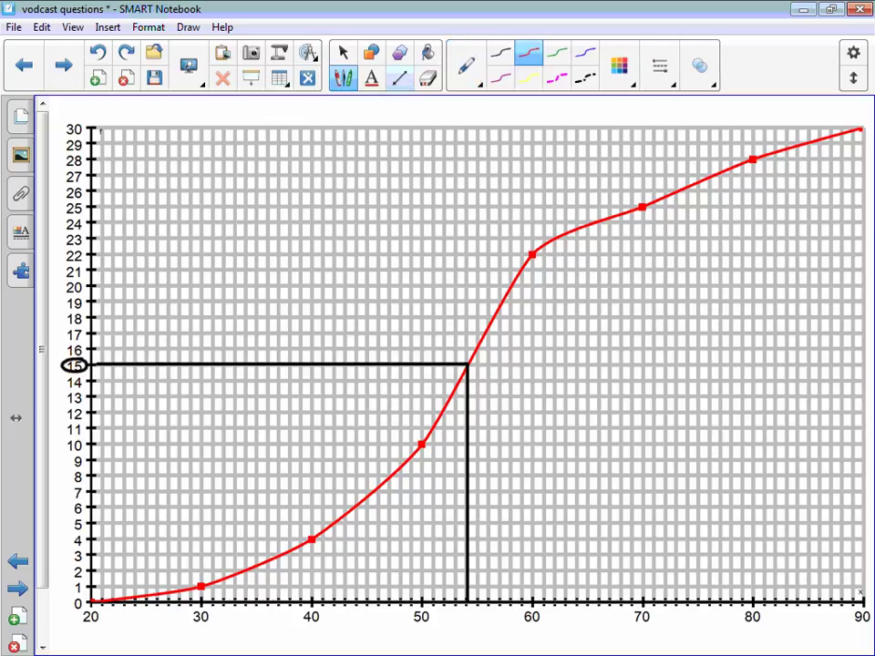
pyautogui.moveTo(456, 621); pyautogui.dragTo(453, 639)
pyautogui.moveTo(456, 620)
pyautogui.mouseDown()
pyautogui.moveTo(467, 620)
pyautogui.moveTo(472, 641)
pyautogui.mouseUp()
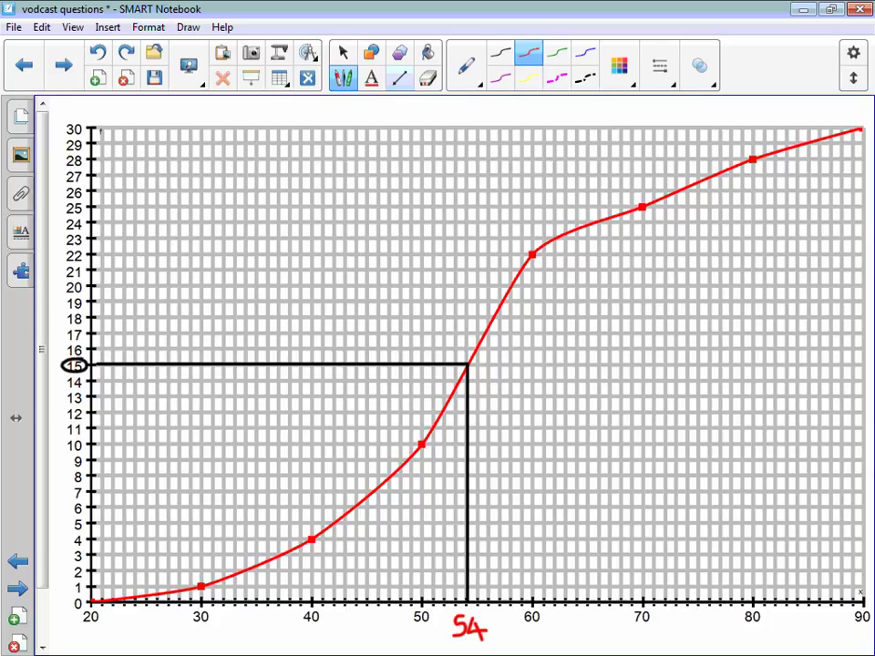
pyautogui.moveTo(41, 337); pyautogui.dragTo(41, 388)
pyautogui.moveTo(439, 590)
pyautogui.mouseDown()
pyautogui.moveTo(443, 603)
pyautogui.moveTo(510, 597)
pyautogui.moveTo(524, 610)
pyautogui.mouseUp()
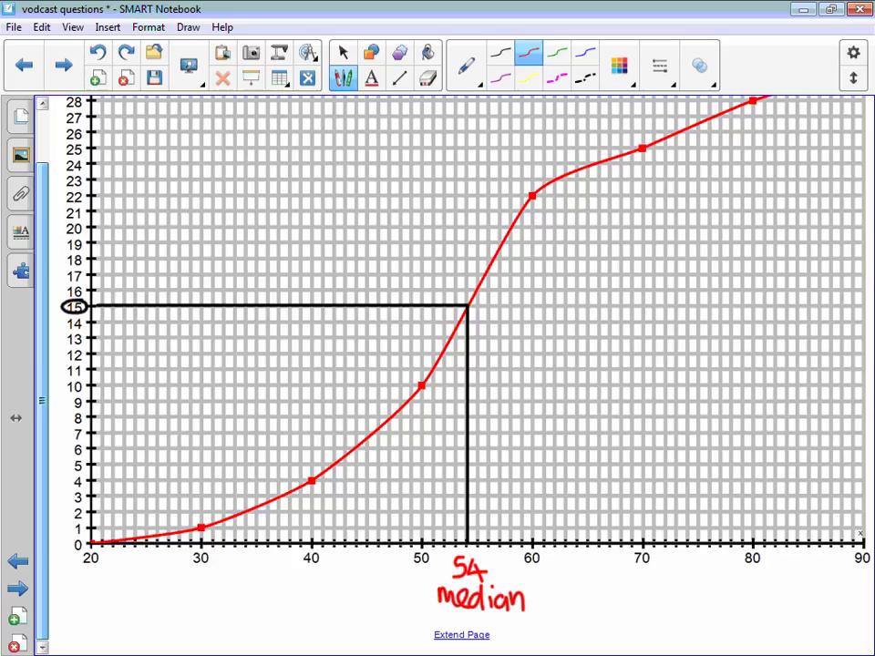
# - Mark 7.5 on the vertical axis in blue and draw black lines from it across to the curve and down to the horizontal axis
pyautogui.scroll(2, 46, 293)
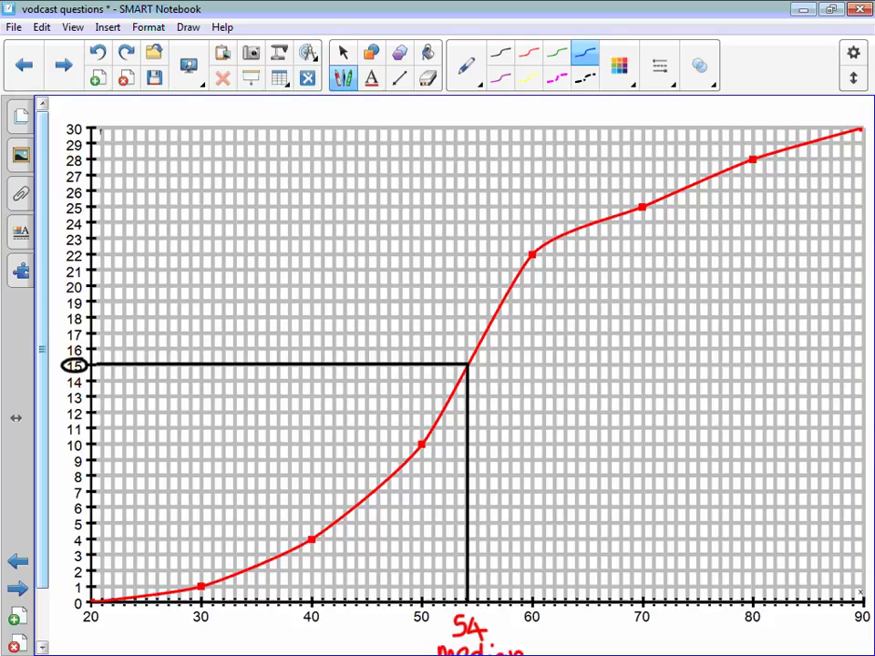
pyautogui.moveTo(80, 480)
pyautogui.mouseDown()
pyautogui.moveTo(91, 481)
pyautogui.moveTo(53, 489)
pyautogui.moveTo(64, 488)
pyautogui.mouseUp()
pyautogui.click(343, 52)
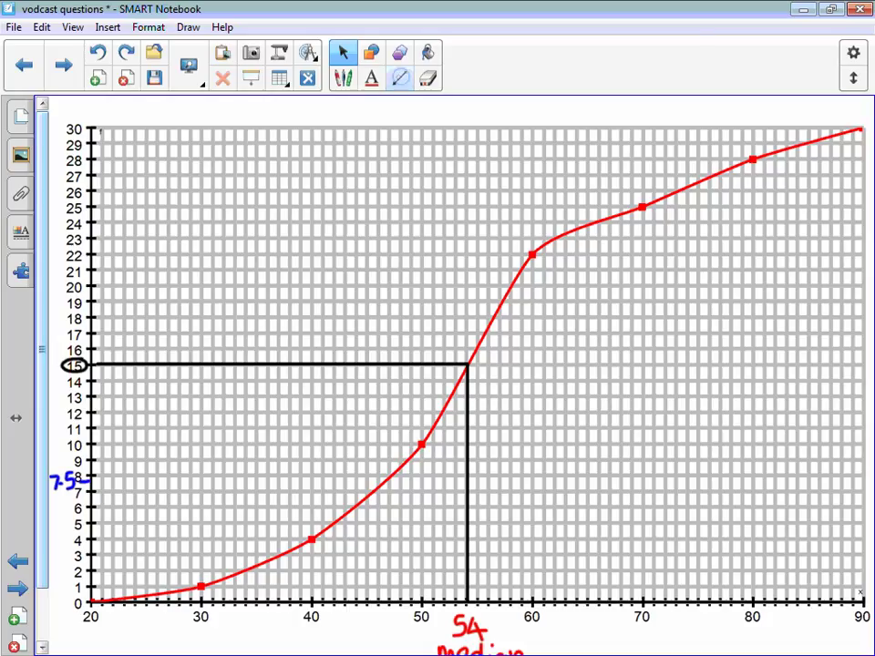
pyautogui.click(399, 77)
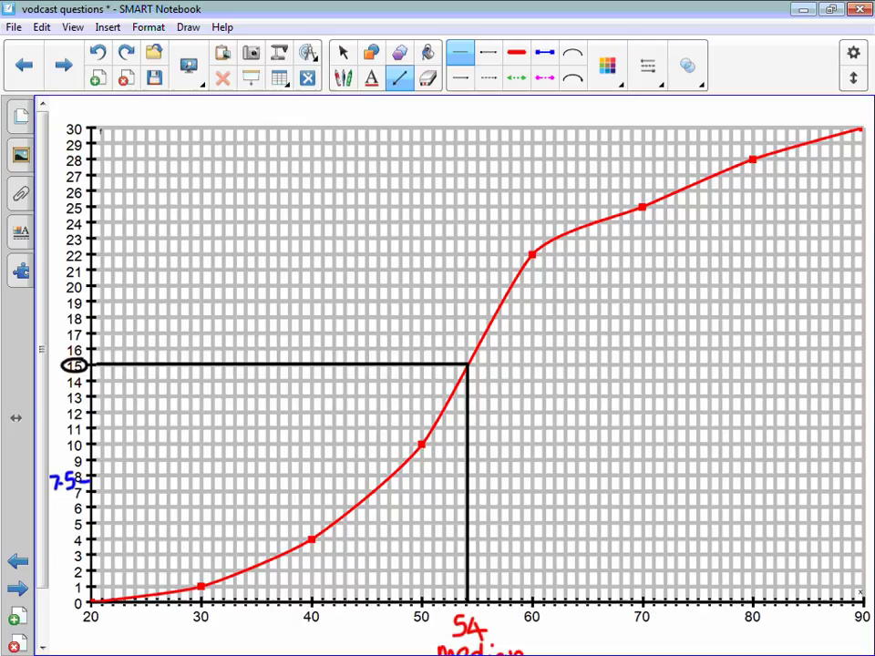
pyautogui.moveTo(89, 482)
pyautogui.mouseDown()
pyautogui.moveTo(385, 482)
pyautogui.moveTo(384, 601)
pyautogui.mouseUp()
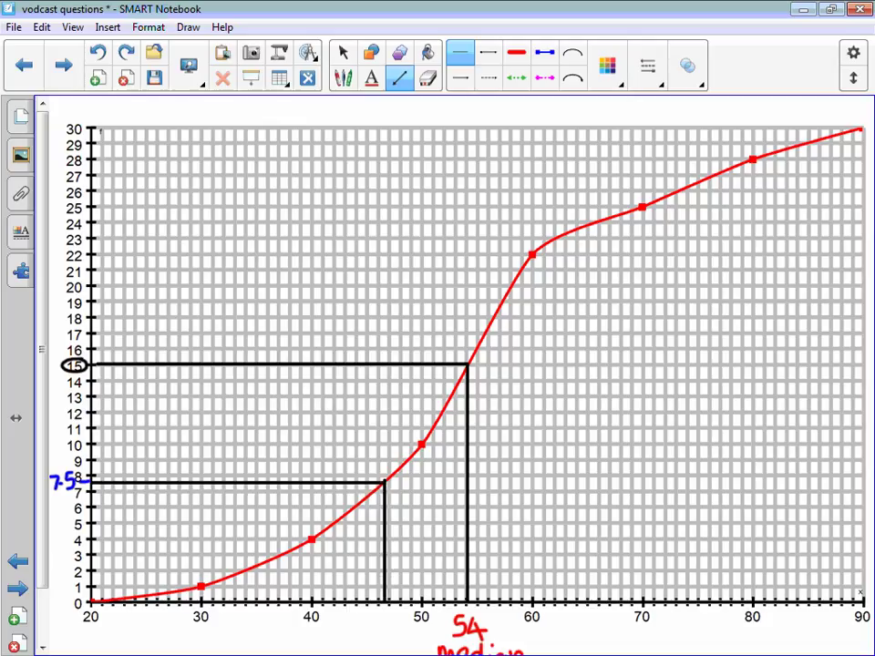
# - Handwrite "46.5" and "LQ" in blue below the horizontal axis under the lower quartile line
pyautogui.click(342, 78)
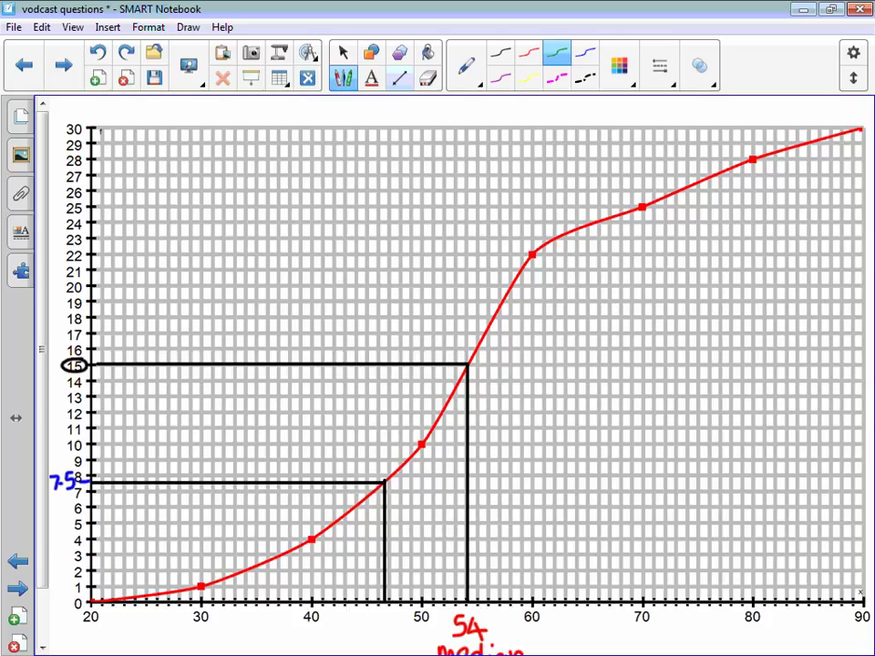
pyautogui.click(585, 53)
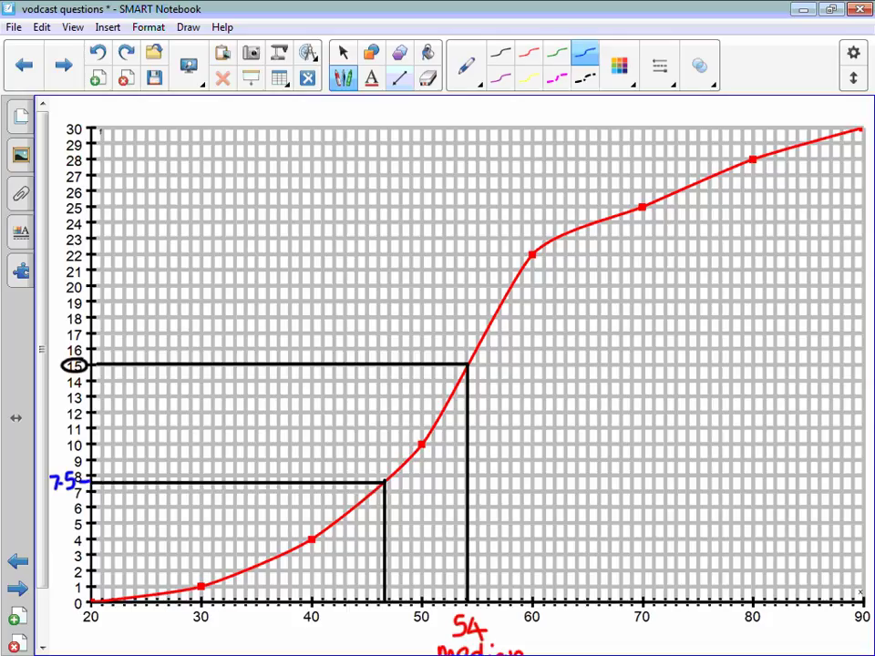
pyautogui.moveTo(358, 614)
pyautogui.mouseDown()
pyautogui.moveTo(355, 627)
pyautogui.moveTo(366, 626)
pyautogui.mouseUp()
pyautogui.moveTo(364, 616)
pyautogui.mouseDown()
pyautogui.moveTo(363, 635)
pyautogui.moveTo(376, 624)
pyautogui.moveTo(402, 629)
pyautogui.moveTo(399, 637)
pyautogui.mouseUp()
pyautogui.click(391, 626)
pyautogui.moveTo(402, 623); pyautogui.dragTo(413, 622)
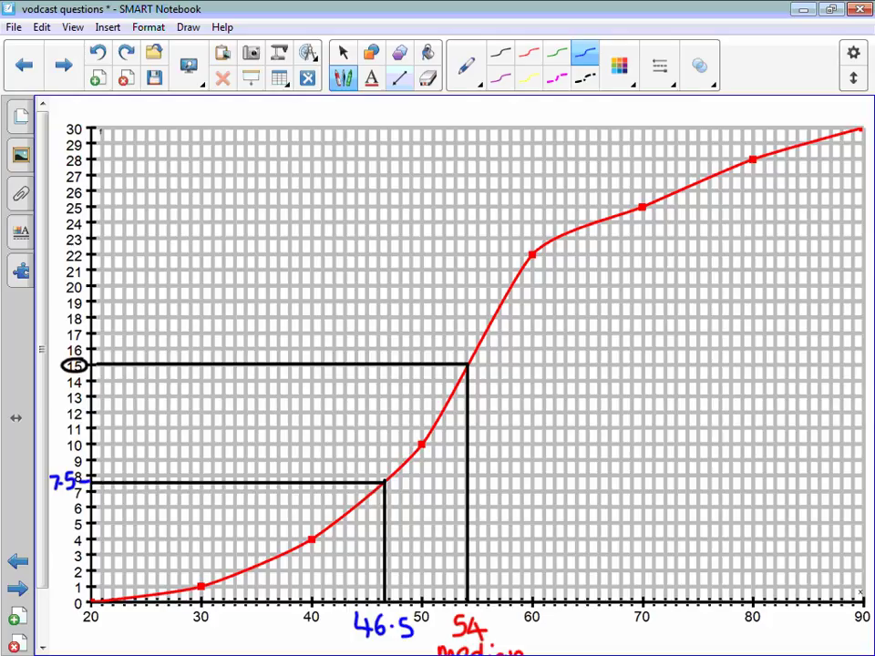
pyautogui.moveTo(41, 370); pyautogui.dragTo(41, 421)
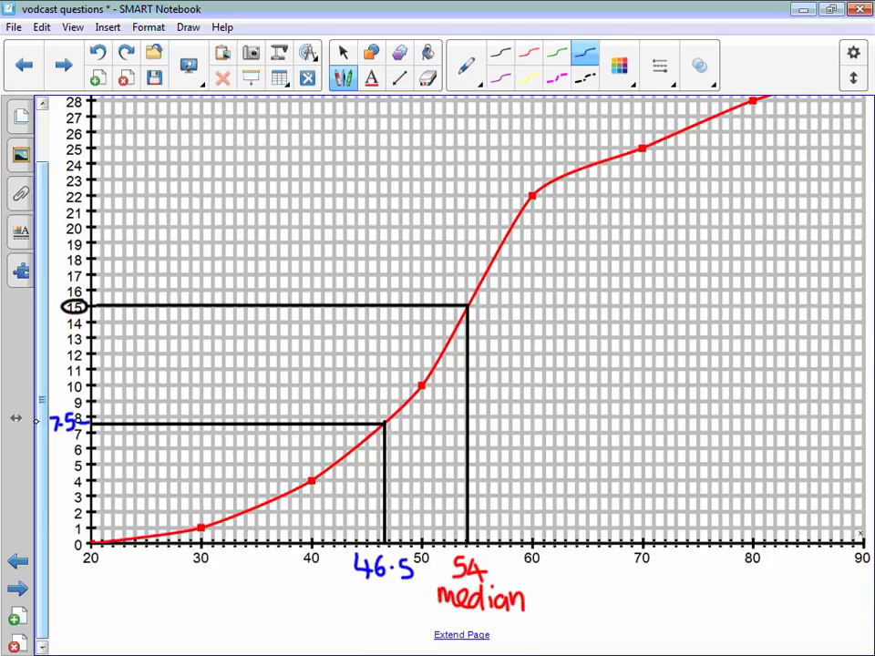
pyautogui.moveTo(363, 581)
pyautogui.mouseDown()
pyautogui.moveTo(353, 599)
pyautogui.moveTo(369, 601)
pyautogui.moveTo(385, 585)
pyautogui.moveTo(401, 605)
pyautogui.mouseUp()
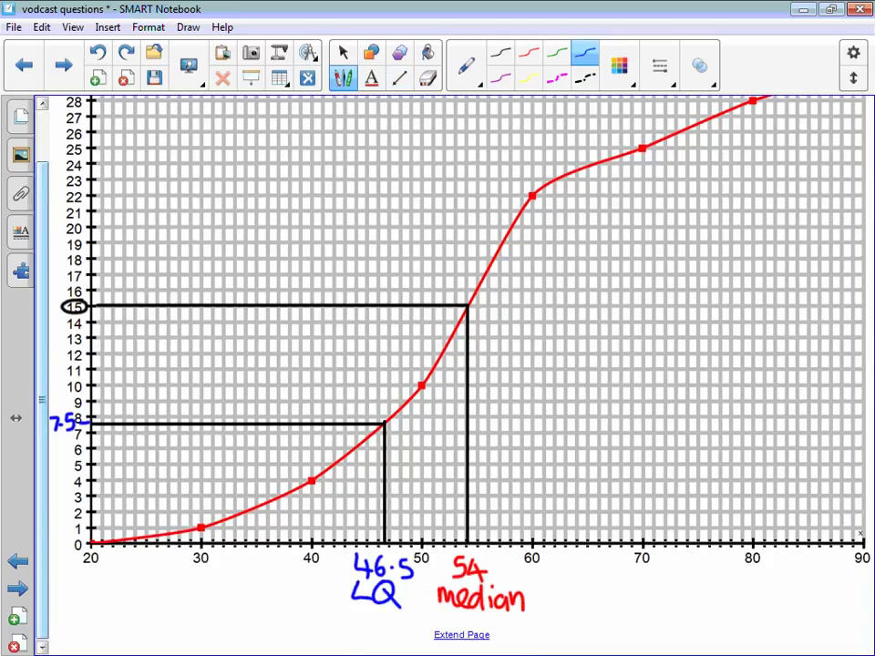
# - Mark the point midway between 22 and 23 on the vertical axis in green and draw black lines across to the curve and down to the horizontal axis
pyautogui.click(556, 53)
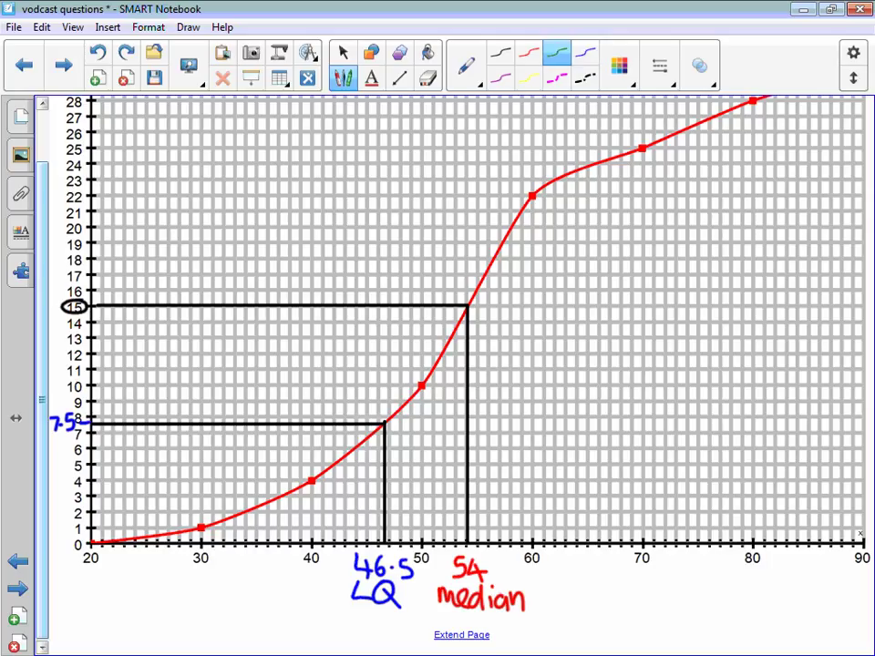
pyautogui.scroll(2, 40, 280)
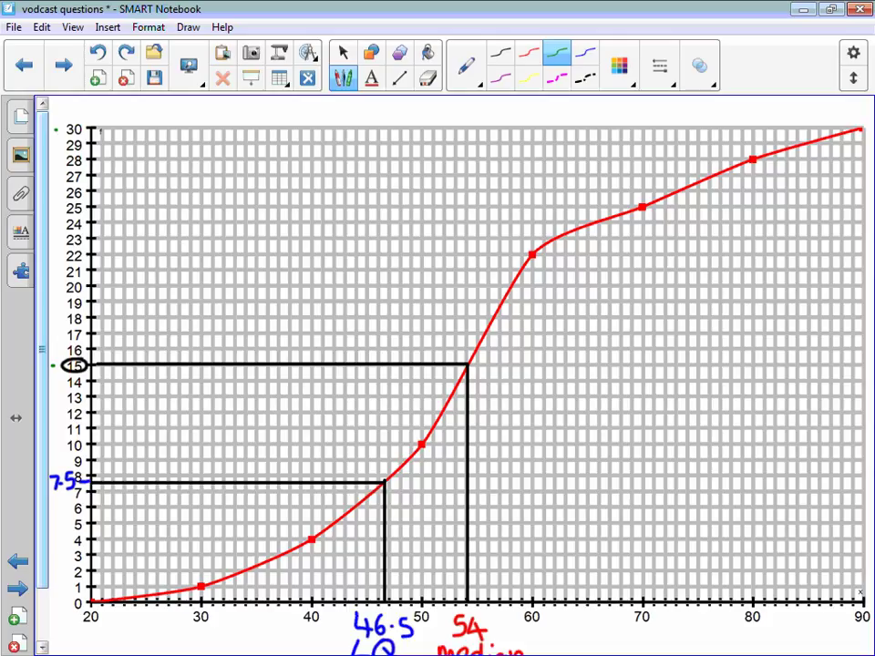
pyautogui.click(97, 52)
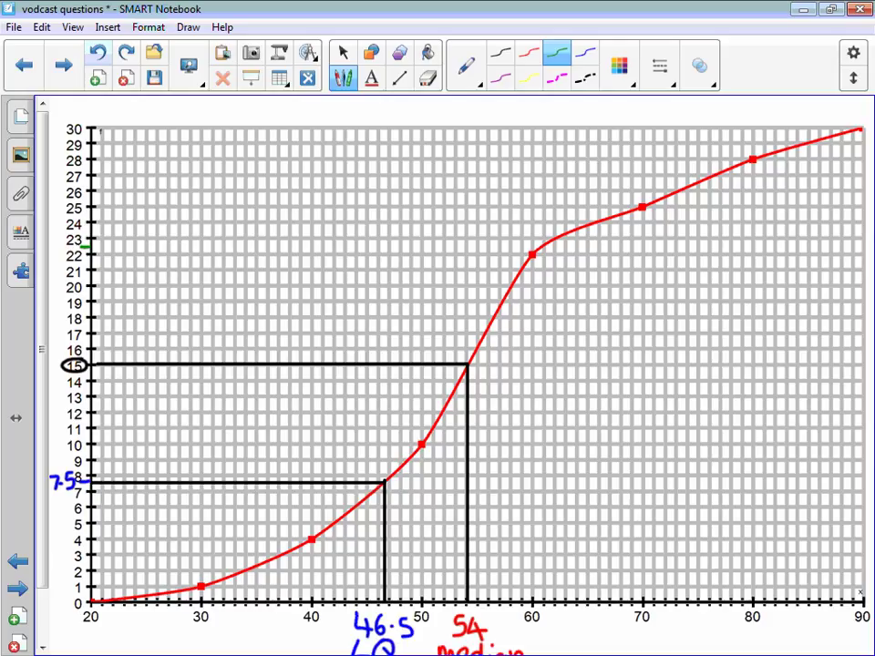
pyautogui.click(400, 78)
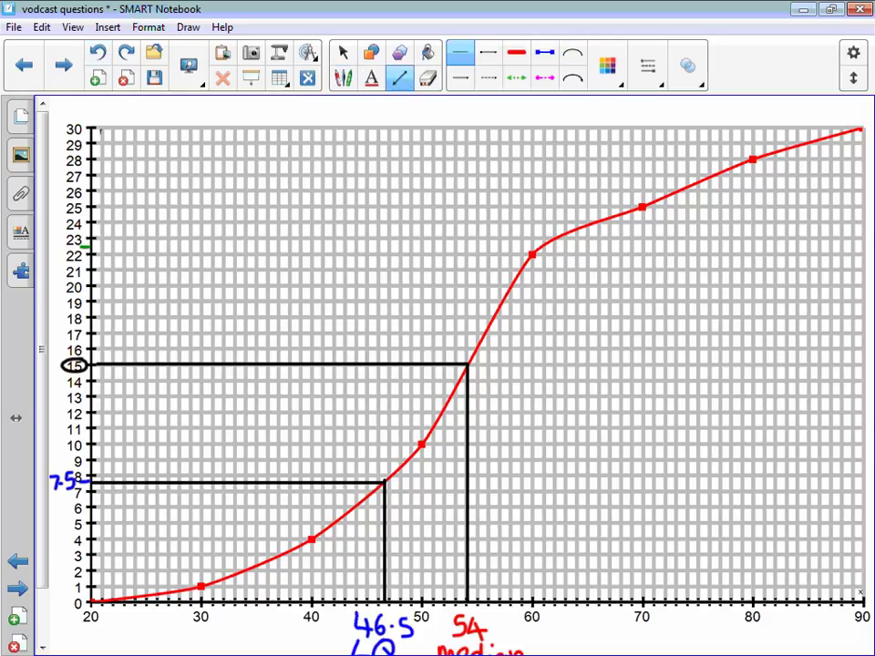
pyautogui.moveTo(85, 246)
pyautogui.mouseDown()
pyautogui.moveTo(544, 246)
pyautogui.moveTo(544, 601)
pyautogui.mouseUp()
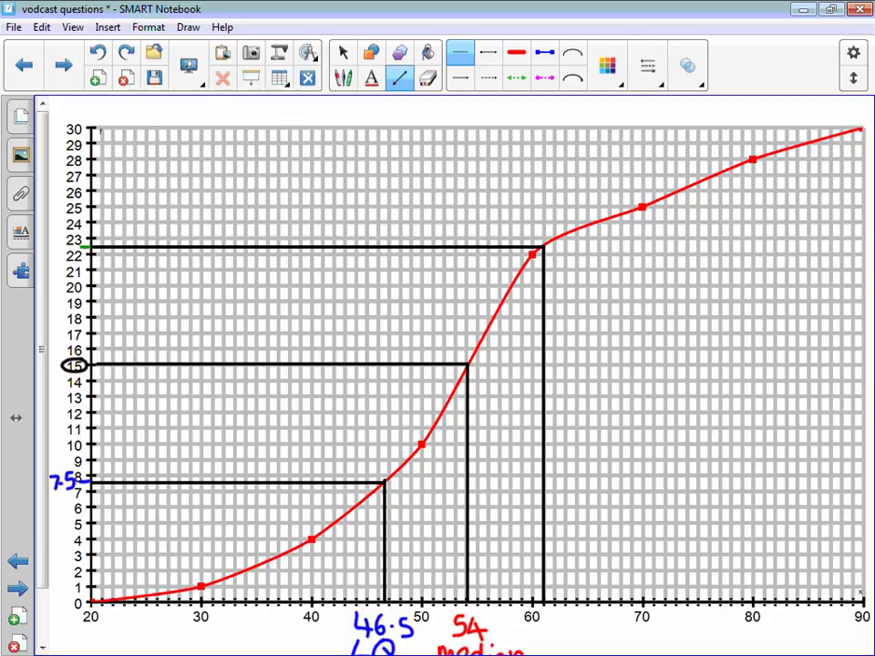
# - Handwrite "61" and "UQ" in blue below the horizontal axis under the upper quartile line
pyautogui.scroll(-2, 540, 568)
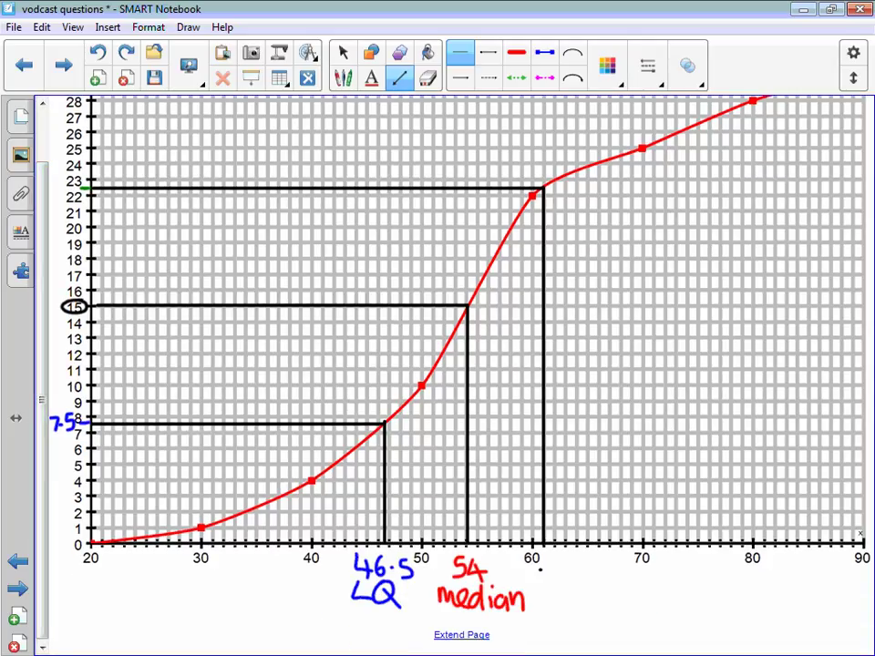
pyautogui.moveTo(541, 571); pyautogui.dragTo(537, 585)
pyautogui.click(343, 52)
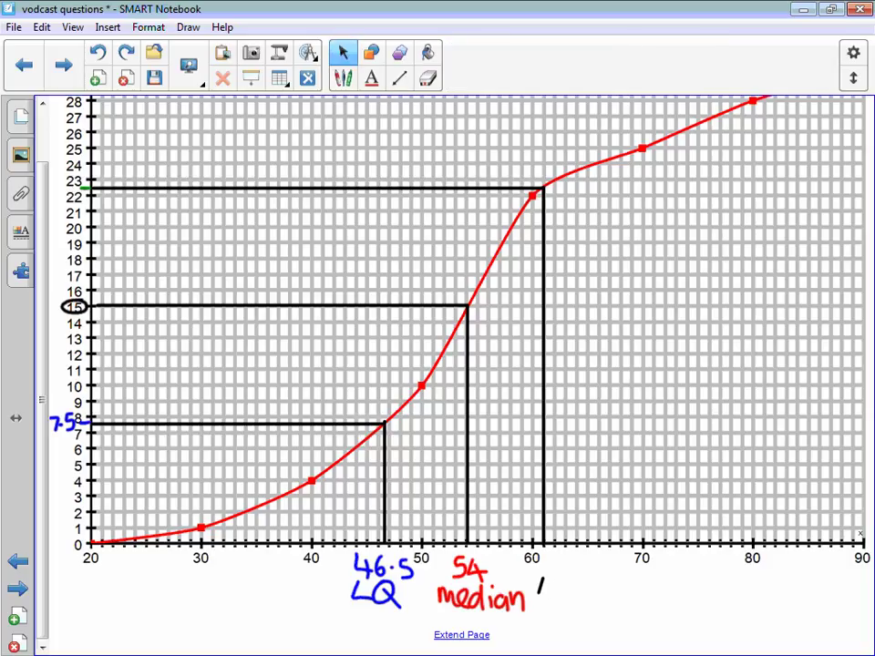
pyautogui.moveTo(560, 563)
pyautogui.mouseDown()
pyautogui.moveTo(555, 587)
pyautogui.moveTo(551, 578)
pyautogui.mouseUp()
pyautogui.moveTo(574, 563)
pyautogui.mouseDown()
pyautogui.moveTo(565, 598)
pyautogui.moveTo(585, 602)
pyautogui.moveTo(603, 624)
pyautogui.mouseUp()
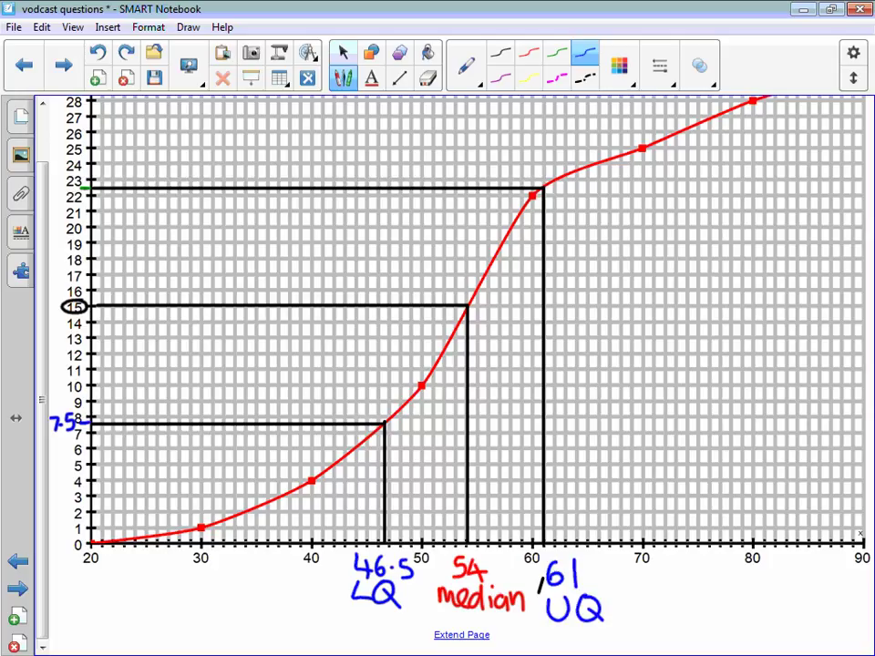
# - Extend the page downward and handwrite "median = 54" in blue below the graph
pyautogui.scroll(-3, 455, 364)
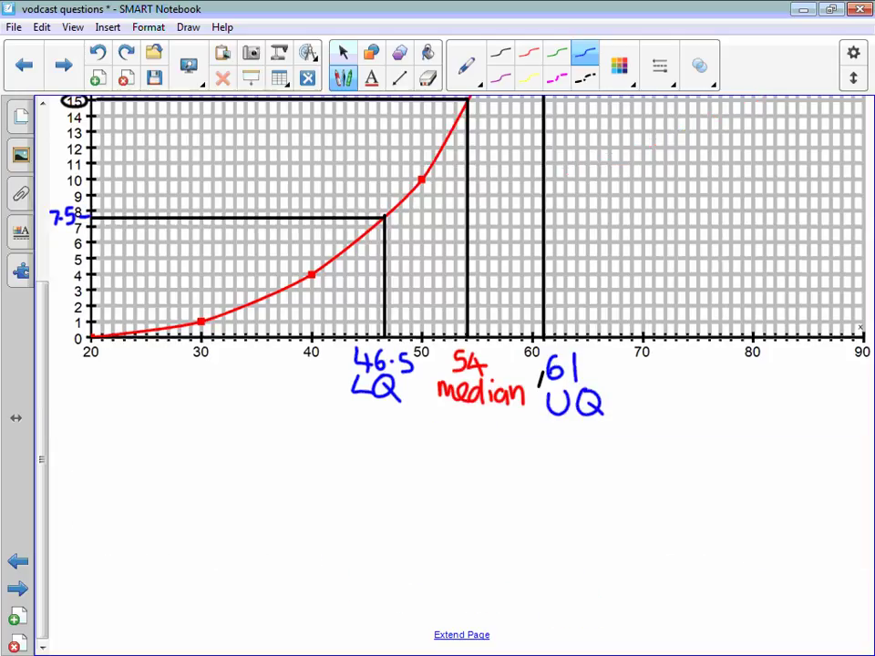
pyautogui.moveTo(93, 427)
pyautogui.mouseDown()
pyautogui.moveTo(119, 446)
pyautogui.moveTo(135, 445)
pyautogui.moveTo(155, 420)
pyautogui.moveTo(165, 444)
pyautogui.moveTo(228, 445)
pyautogui.mouseUp()
pyautogui.moveTo(241, 424)
pyautogui.mouseDown()
pyautogui.moveTo(255, 421)
pyautogui.moveTo(257, 435)
pyautogui.mouseUp()
pyautogui.moveTo(285, 417)
pyautogui.mouseDown()
pyautogui.moveTo(303, 415)
pyautogui.moveTo(280, 439)
pyautogui.moveTo(330, 432)
pyautogui.moveTo(324, 443)
pyautogui.mouseUp()
# - Handwrite "upper quartile = 61" in blue below the median line
pyautogui.moveTo(90, 456)
pyautogui.mouseDown()
pyautogui.moveTo(108, 472)
pyautogui.moveTo(164, 471)
pyautogui.moveTo(179, 460)
pyautogui.moveTo(194, 485)
pyautogui.moveTo(265, 462)
pyautogui.moveTo(275, 475)
pyautogui.moveTo(297, 475)
pyautogui.mouseUp()
pyautogui.moveTo(303, 464)
pyautogui.mouseDown()
pyautogui.moveTo(315, 471)
pyautogui.moveTo(344, 451)
pyautogui.mouseUp()
pyautogui.moveTo(329, 463); pyautogui.dragTo(362, 455)
pyautogui.moveTo(386, 448); pyautogui.dragTo(390, 466)
# - Handwrite "lower quartile = 46.5" in blue below the upper quartile line
pyautogui.moveTo(92, 500); pyautogui.dragTo(91, 530)
pyautogui.moveTo(103, 513)
pyautogui.mouseDown()
pyautogui.moveTo(97, 525)
pyautogui.moveTo(108, 516)
pyautogui.moveTo(151, 516)
pyautogui.mouseUp()
pyautogui.moveTo(155, 514)
pyautogui.mouseDown()
pyautogui.moveTo(193, 541)
pyautogui.moveTo(228, 512)
pyautogui.moveTo(254, 521)
pyautogui.mouseUp()
pyautogui.moveTo(255, 512); pyautogui.dragTo(262, 507)
pyautogui.click(270, 495)
pyautogui.moveTo(282, 496)
pyautogui.mouseDown()
pyautogui.moveTo(284, 522)
pyautogui.moveTo(319, 495)
pyautogui.mouseUp()
pyautogui.moveTo(308, 506)
pyautogui.mouseDown()
pyautogui.moveTo(355, 505)
pyautogui.moveTo(353, 516)
pyautogui.mouseUp()
pyautogui.moveTo(378, 486)
pyautogui.mouseDown()
pyautogui.moveTo(370, 510)
pyautogui.moveTo(373, 498)
pyautogui.moveTo(407, 501)
pyautogui.moveTo(403, 512)
pyautogui.mouseUp()
pyautogui.click(392, 503)
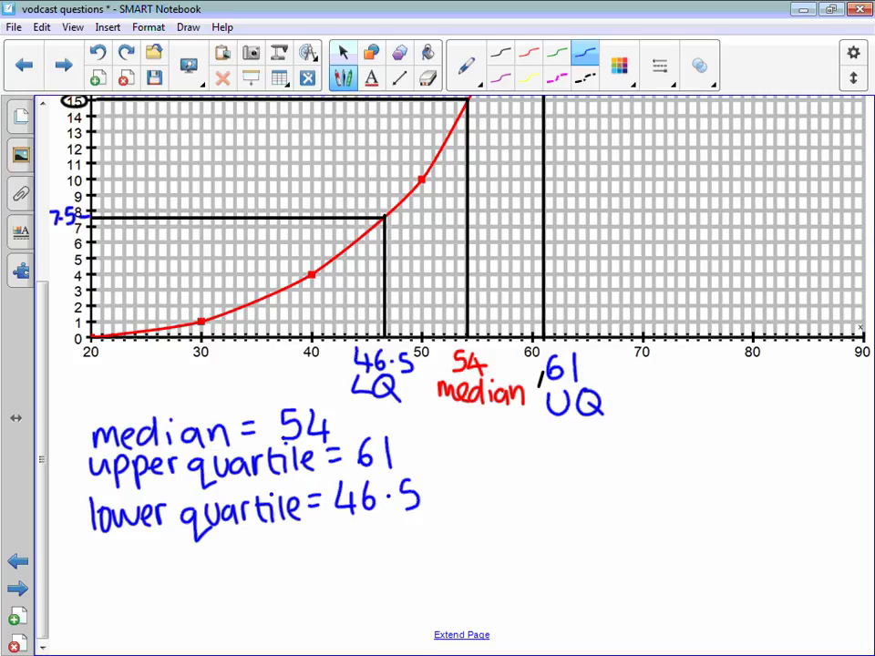
# - Handwrite the calculation "IQR = UQ - LQ = 61 - 46.5 = 14.5" in blue below the quartile values
pyautogui.moveTo(98, 552)
pyautogui.mouseDown()
pyautogui.moveTo(99, 581)
pyautogui.moveTo(124, 555)
pyautogui.moveTo(136, 583)
pyautogui.moveTo(191, 560)
pyautogui.mouseUp()
pyautogui.moveTo(166, 576)
pyautogui.mouseDown()
pyautogui.moveTo(243, 556)
pyautogui.moveTo(261, 583)
pyautogui.moveTo(285, 565)
pyautogui.moveTo(304, 574)
pyautogui.moveTo(323, 551)
pyautogui.moveTo(335, 574)
pyautogui.moveTo(363, 555)
pyautogui.mouseUp()
pyautogui.click(238, 550)
pyautogui.moveTo(344, 566)
pyautogui.mouseDown()
pyautogui.moveTo(377, 566)
pyautogui.moveTo(381, 554)
pyautogui.moveTo(406, 570)
pyautogui.moveTo(438, 551)
pyautogui.moveTo(472, 551)
pyautogui.moveTo(466, 559)
pyautogui.moveTo(483, 548)
pyautogui.moveTo(524, 565)
pyautogui.moveTo(544, 538)
pyautogui.moveTo(574, 545)
pyautogui.mouseUp()
pyautogui.click(506, 547)
pyautogui.moveTo(560, 558); pyautogui.dragTo(574, 557)
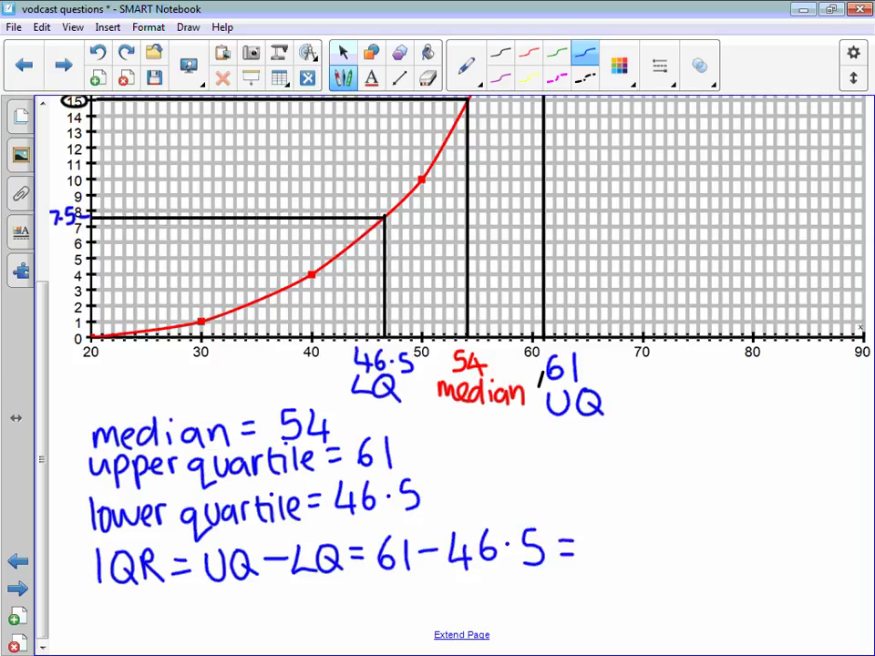
pyautogui.moveTo(606, 531)
pyautogui.mouseDown()
pyautogui.moveTo(605, 559)
pyautogui.moveTo(650, 553)
pyautogui.mouseUp()
pyautogui.click(639, 541)
pyautogui.moveTo(655, 534); pyautogui.dragTo(676, 534)
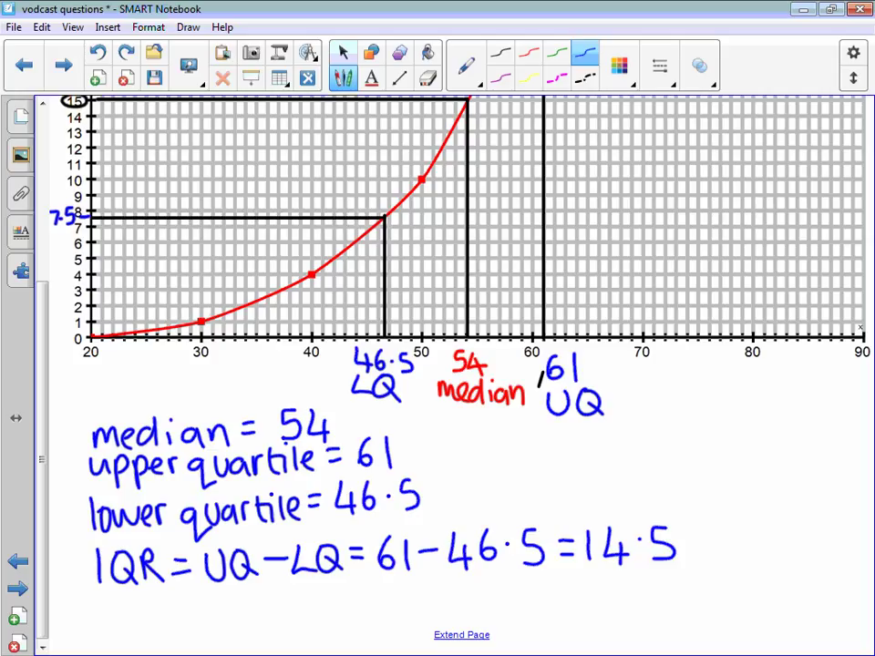
# - Switch the pen to green ink
pyautogui.click(557, 53)
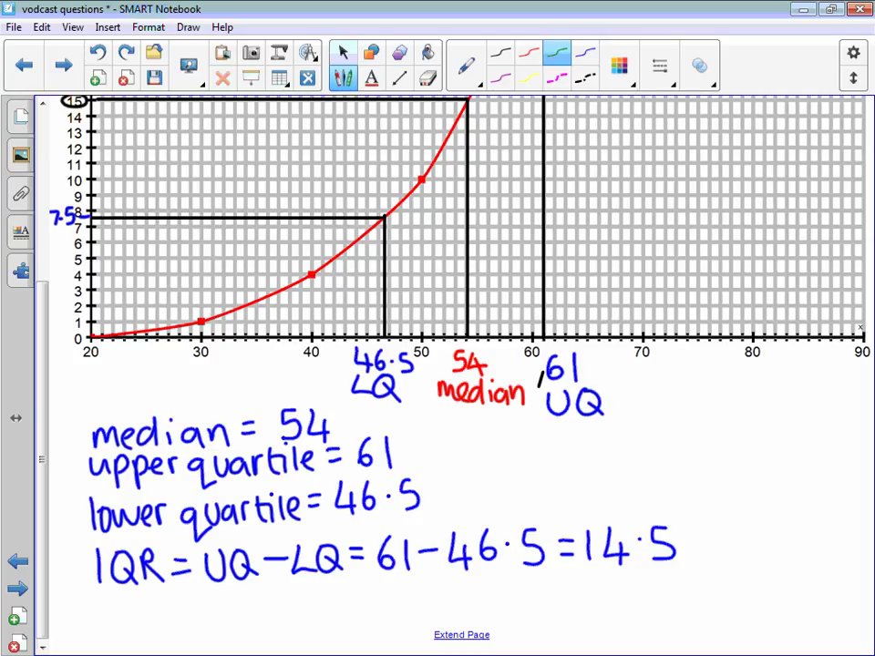